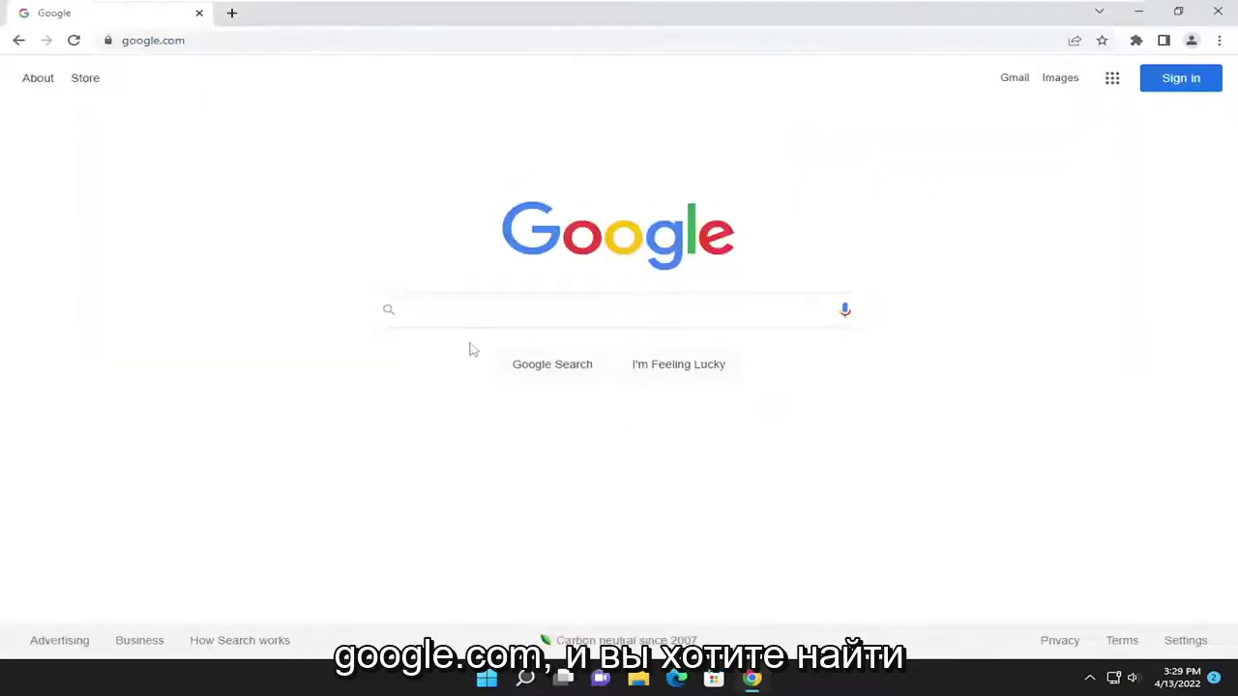
# Search Google for "directx download" and open Microsoft's DirectX End-User Runtime Web Installer page.
pyautogui.write('directx down')
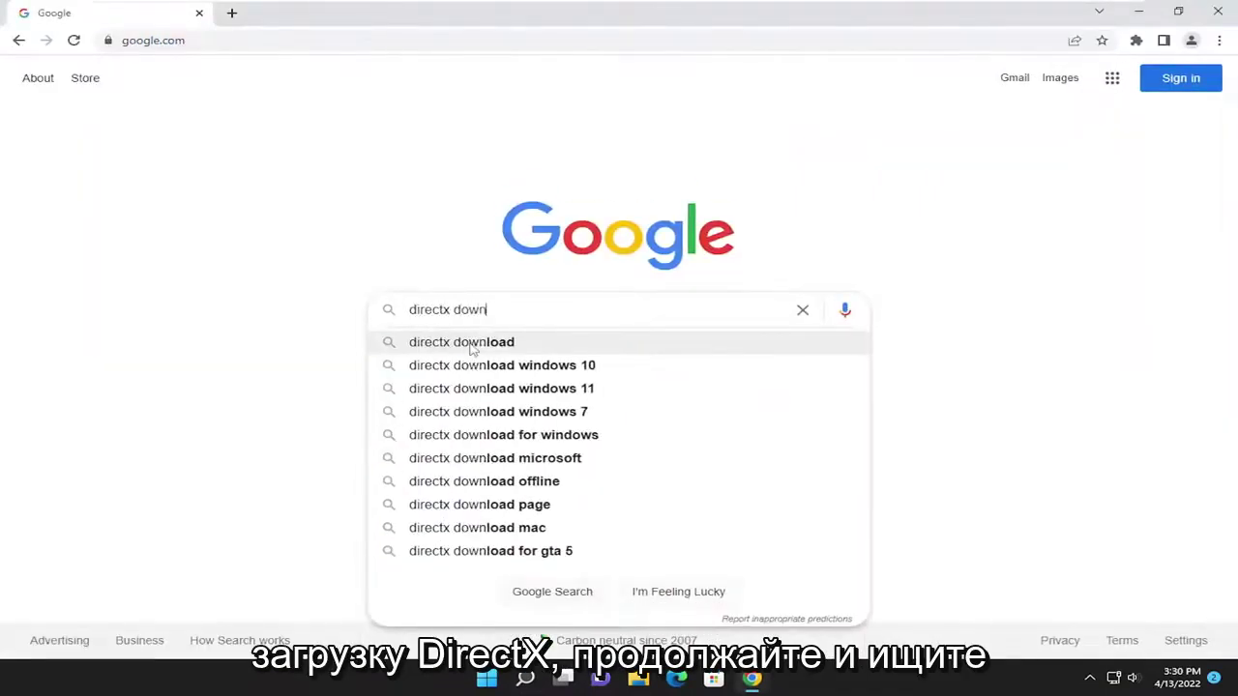
pyautogui.write('load')
pyautogui.press('Return')
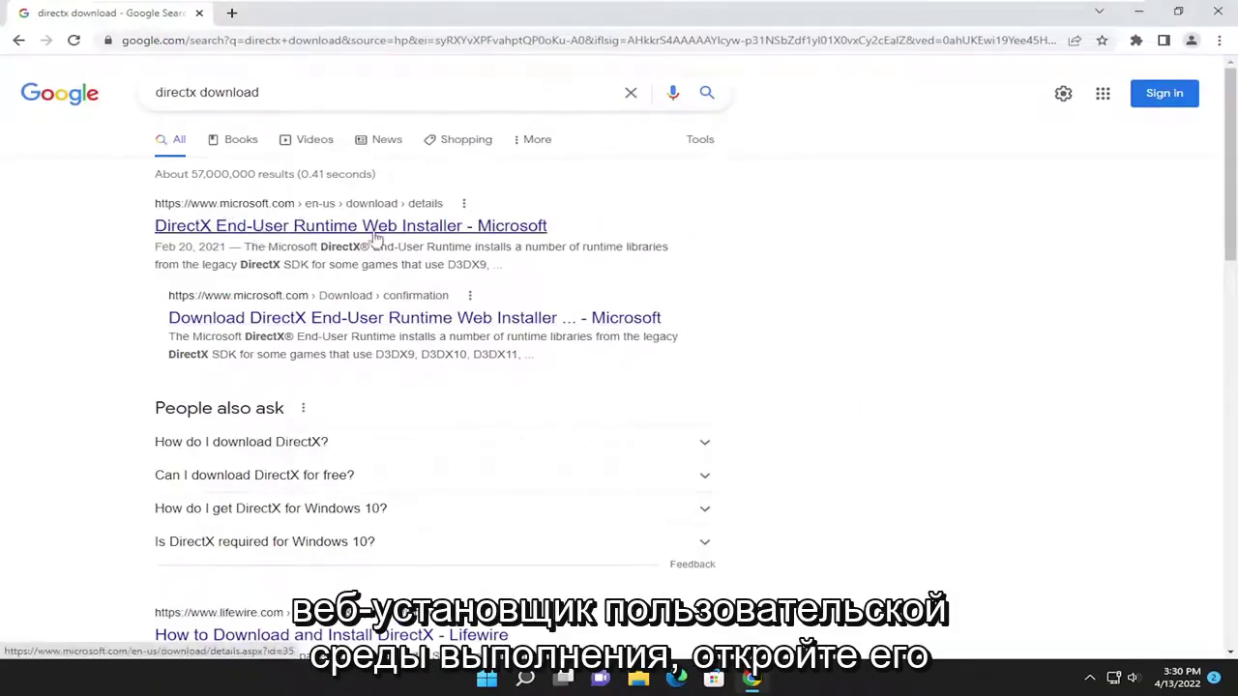
pyautogui.click(450, 230)
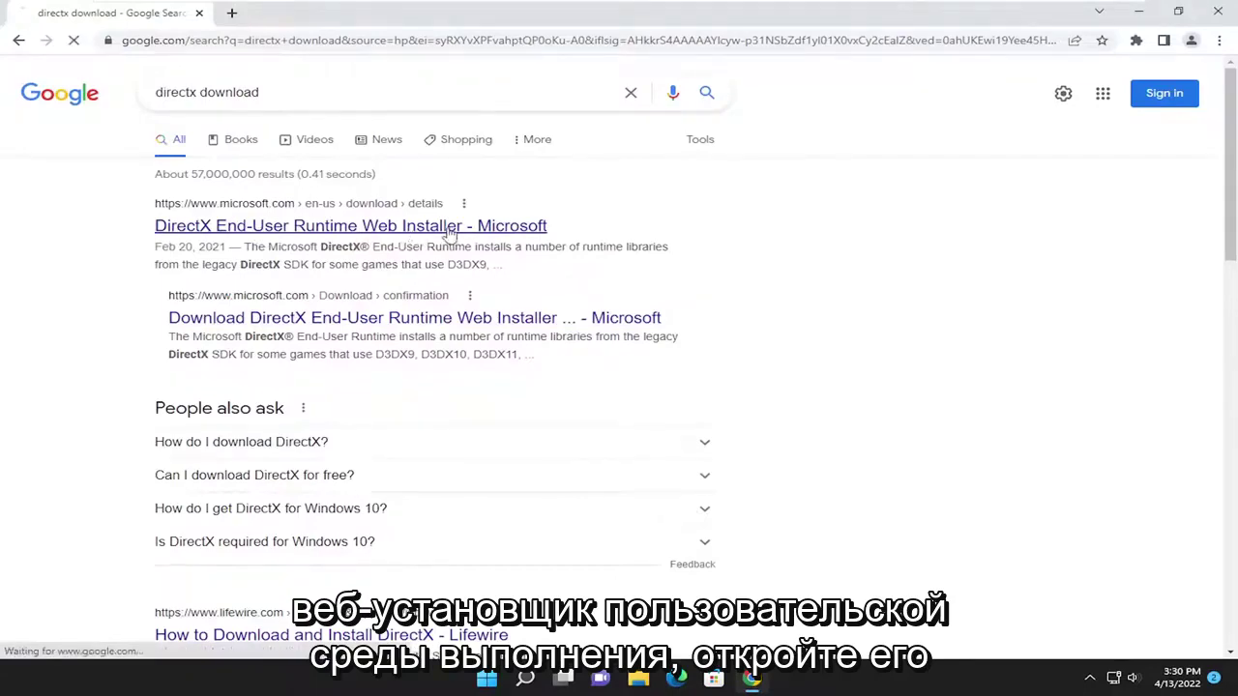
# Download dxwebsetup.exe in English and run it, allowing it to make changes to the device.
pyautogui.scroll(-2, 619, 455)
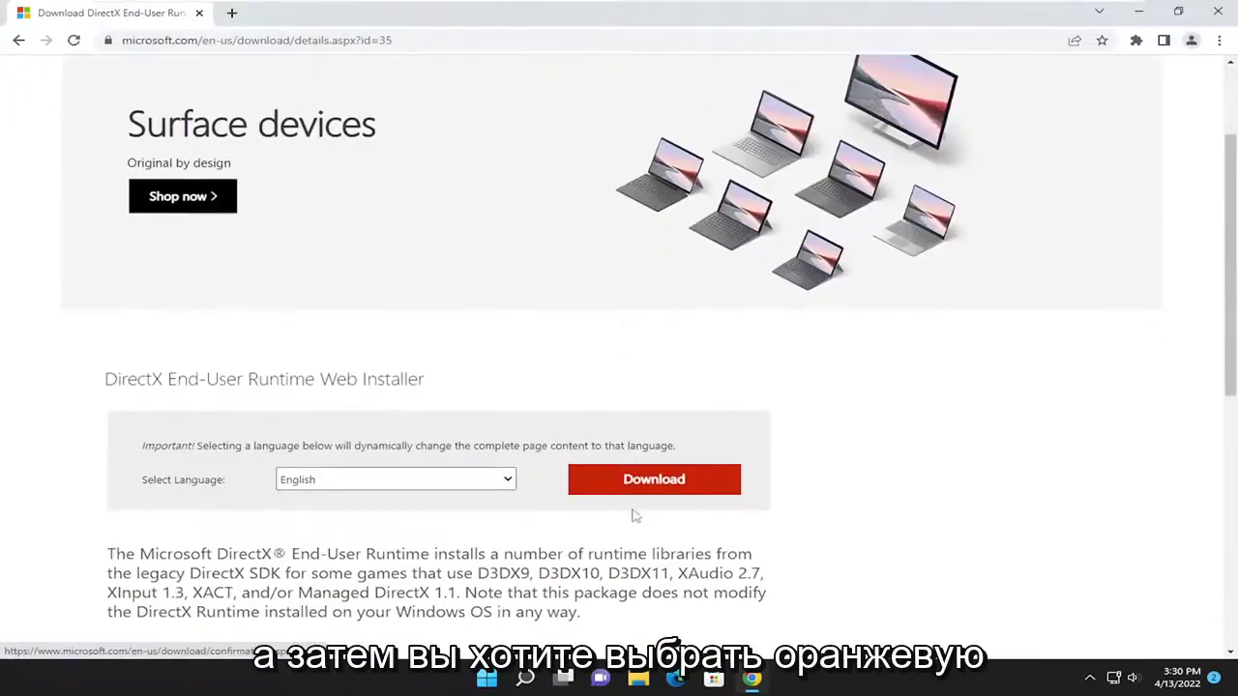
pyautogui.click(622, 482)
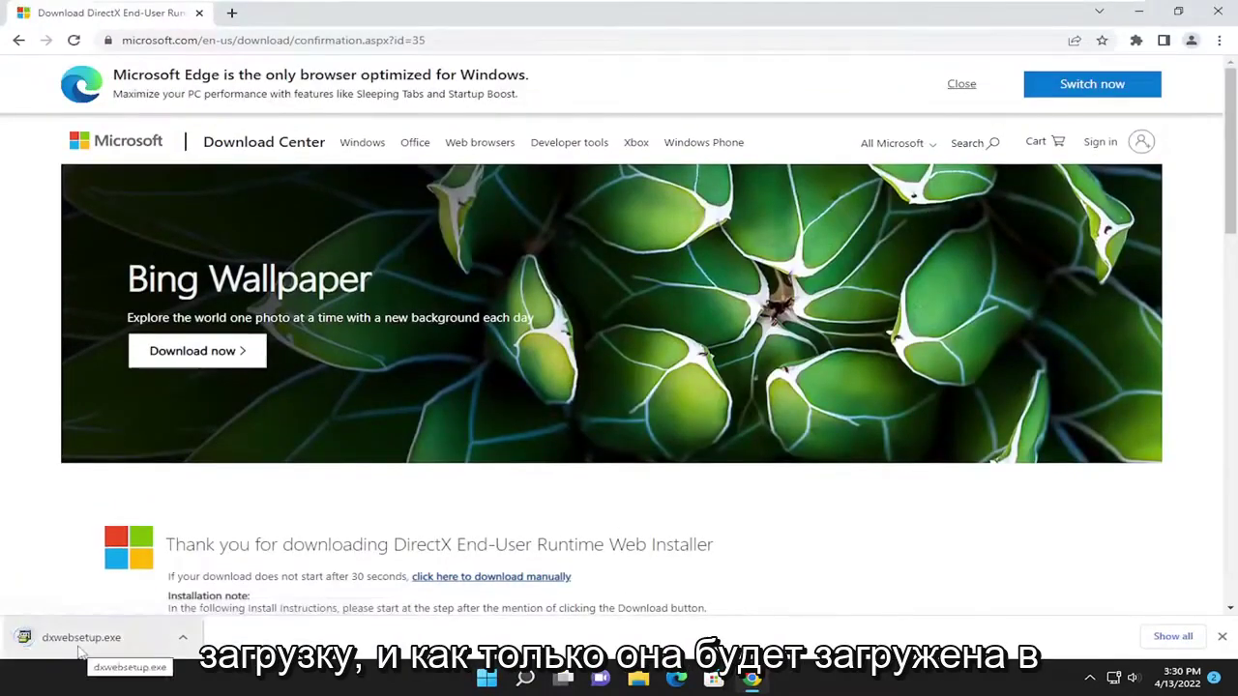
pyautogui.click(82, 640)
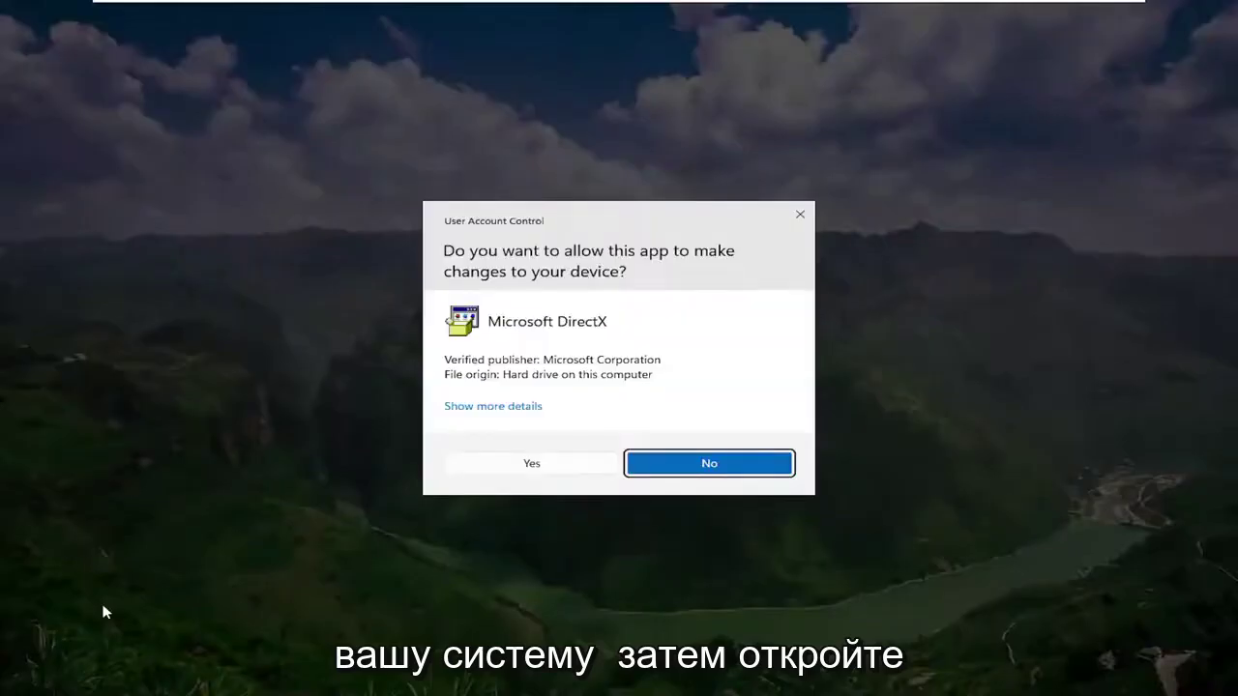
pyautogui.click(523, 471)
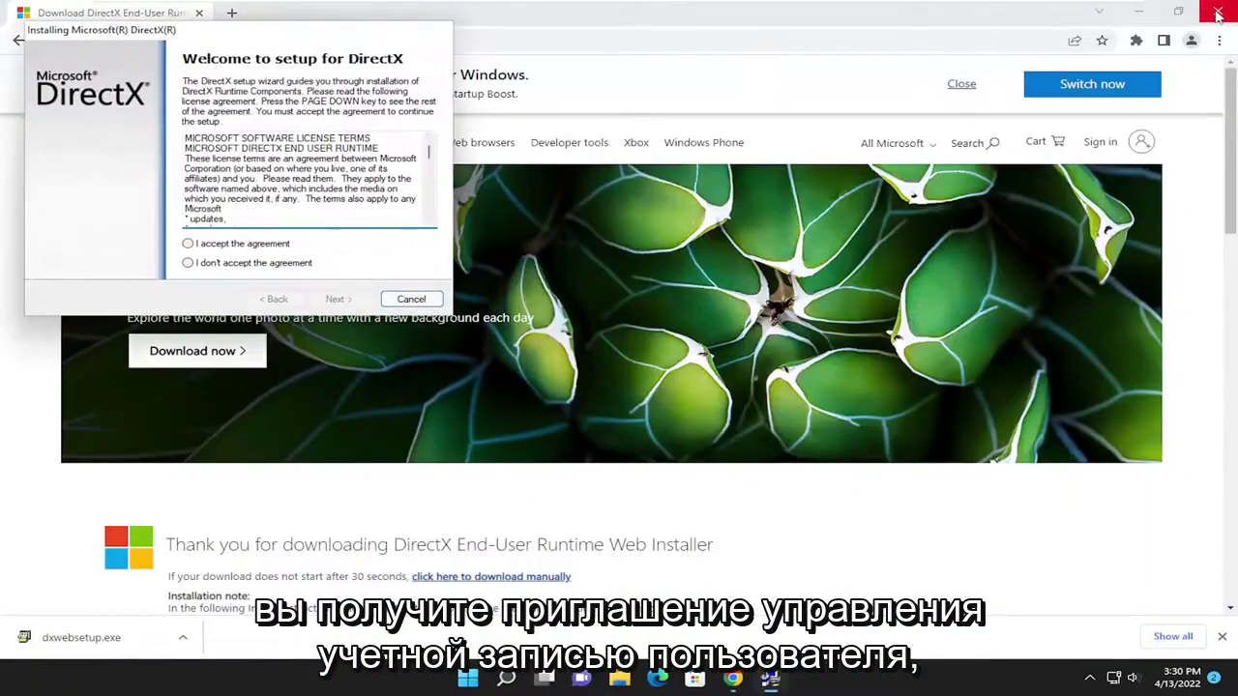
# Close the browser, centre the DirectX setup window and accept its license agreement to continue.
pyautogui.click(1217, 14)
pyautogui.moveTo(276, 30); pyautogui.dragTo(641, 158)
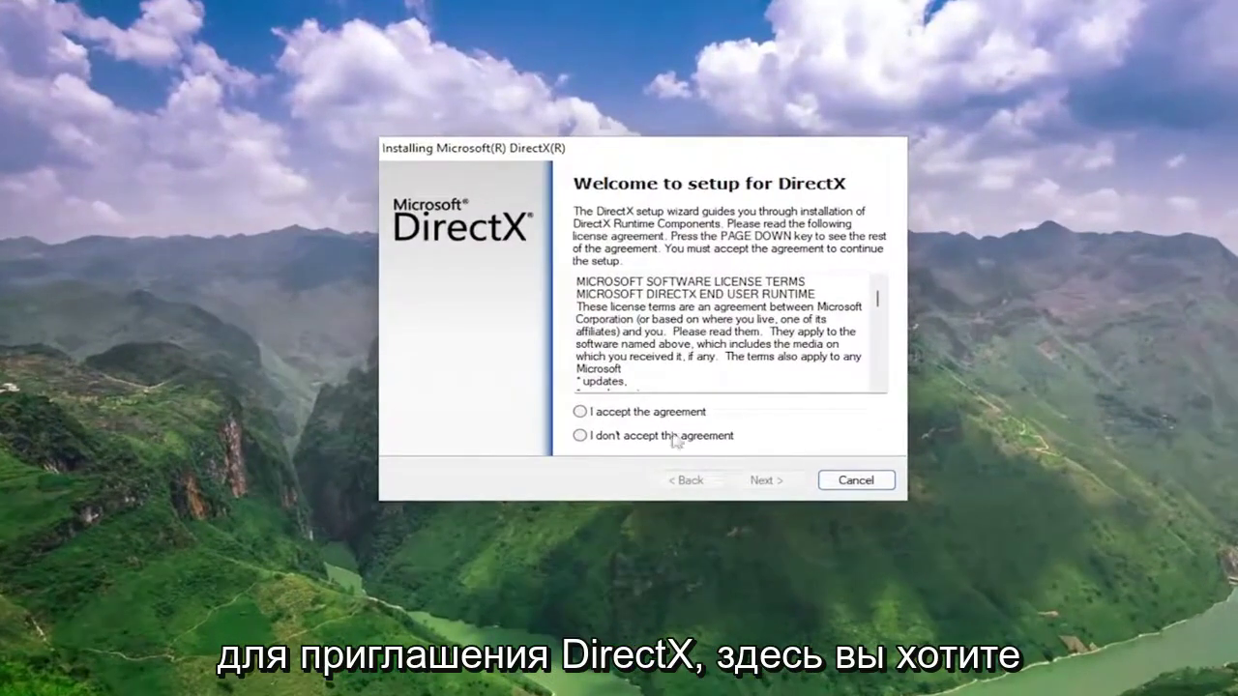
pyautogui.click(580, 411)
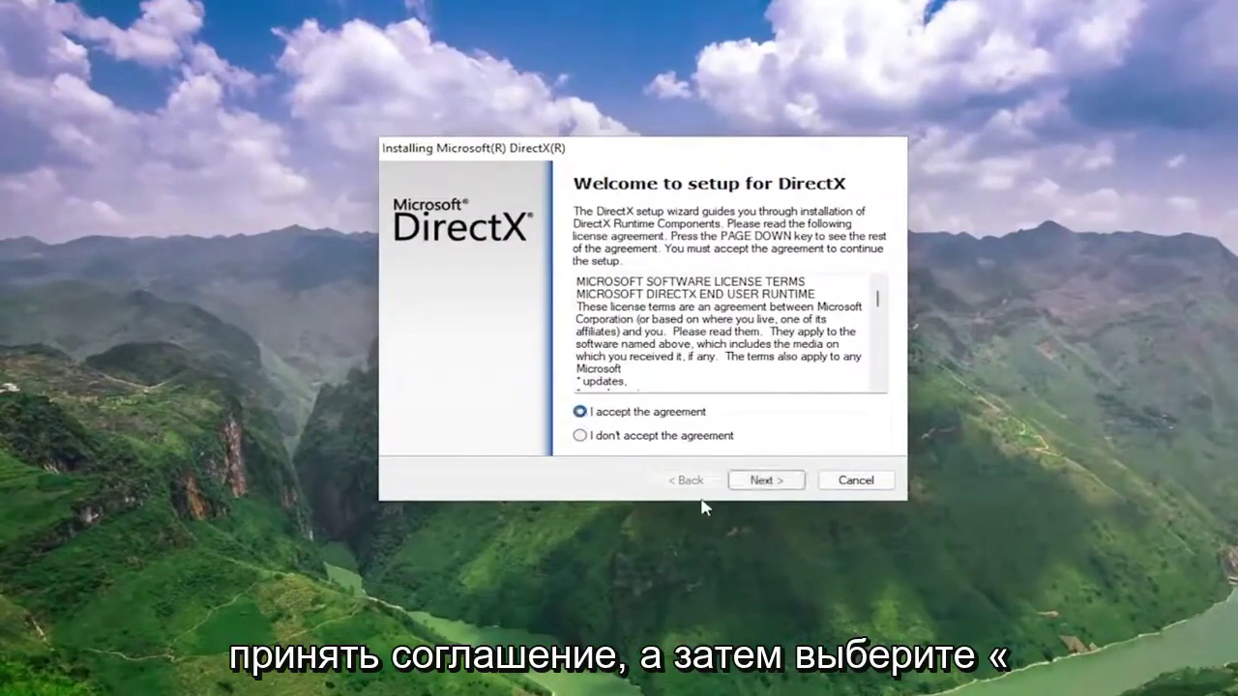
pyautogui.click(776, 487)
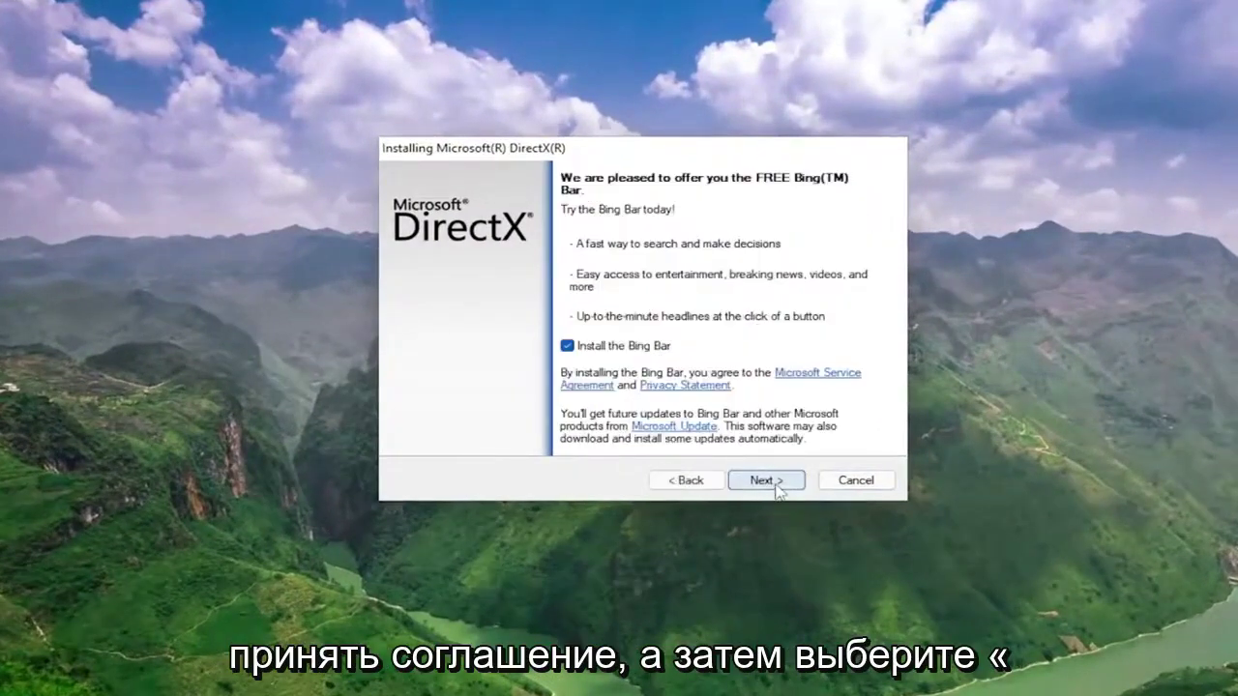
# Decline the Bing Bar, install the DirectX runtime components and finish the setup wizard.
pyautogui.click(573, 351)
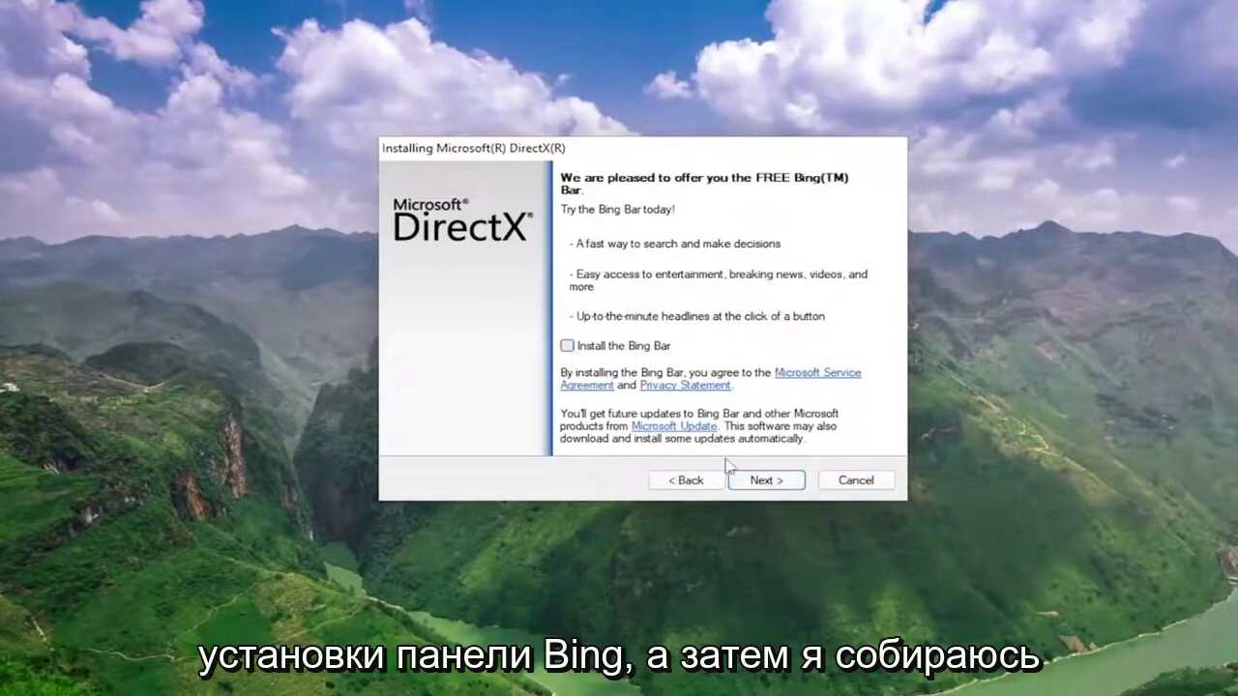
pyautogui.click(760, 484)
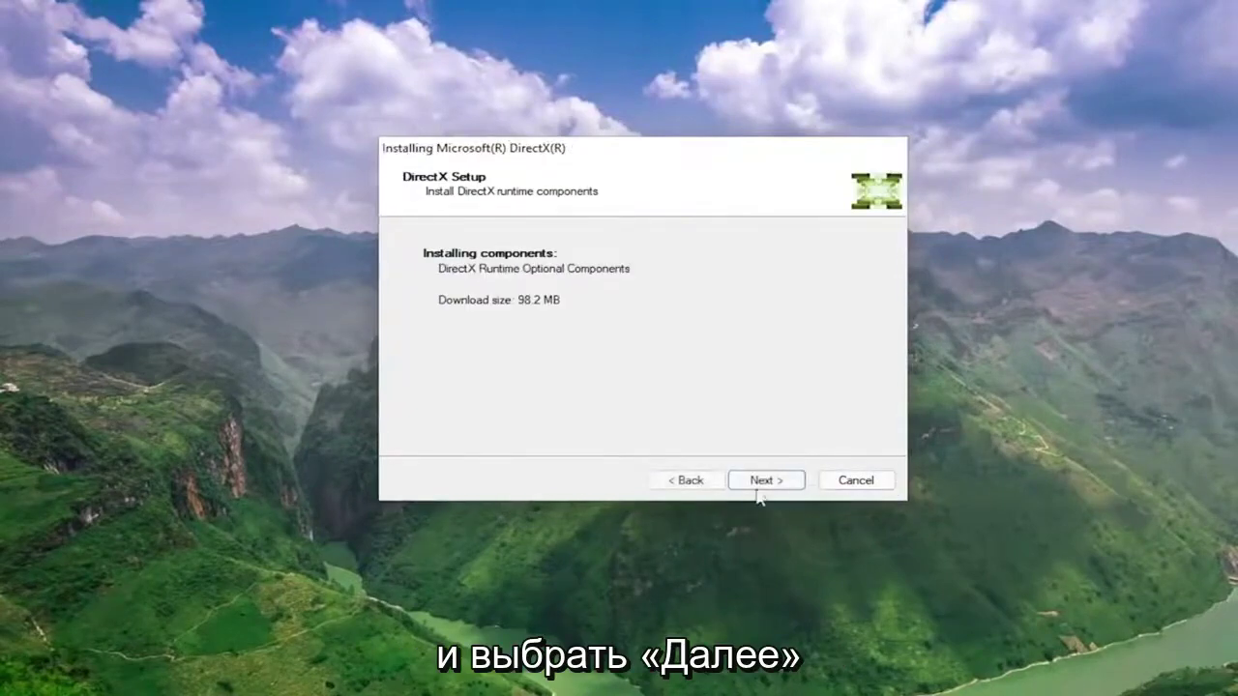
pyautogui.click(764, 484)
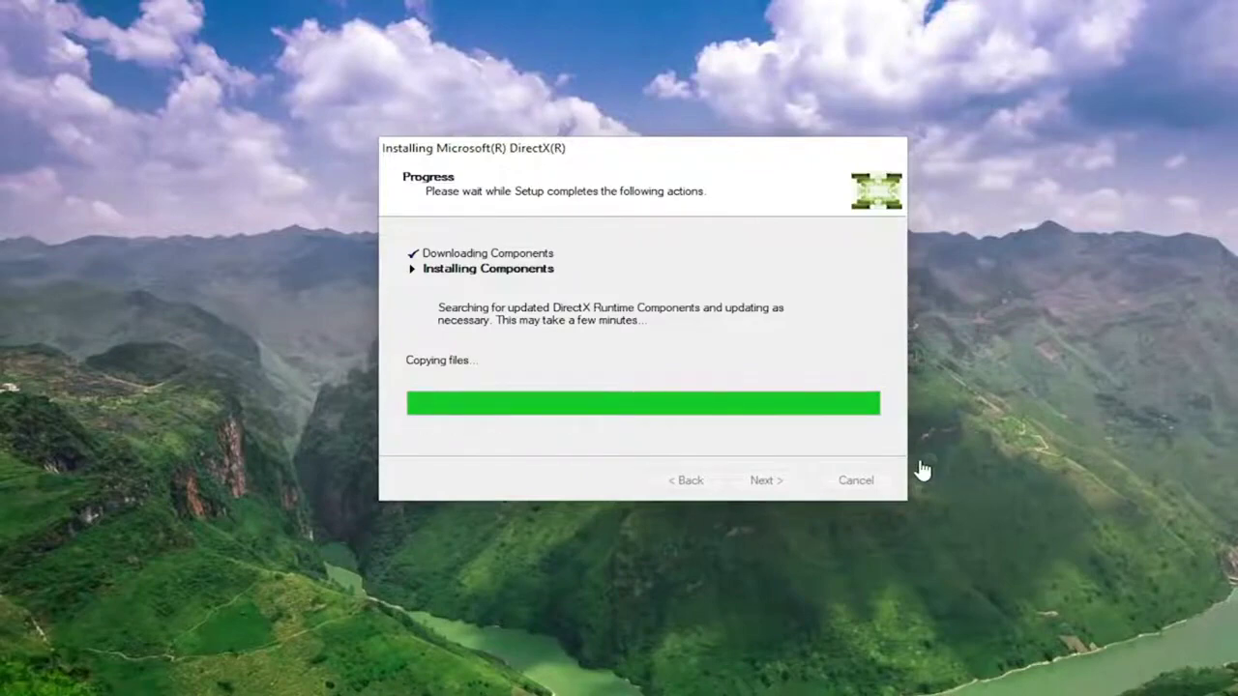
pyautogui.click(766, 481)
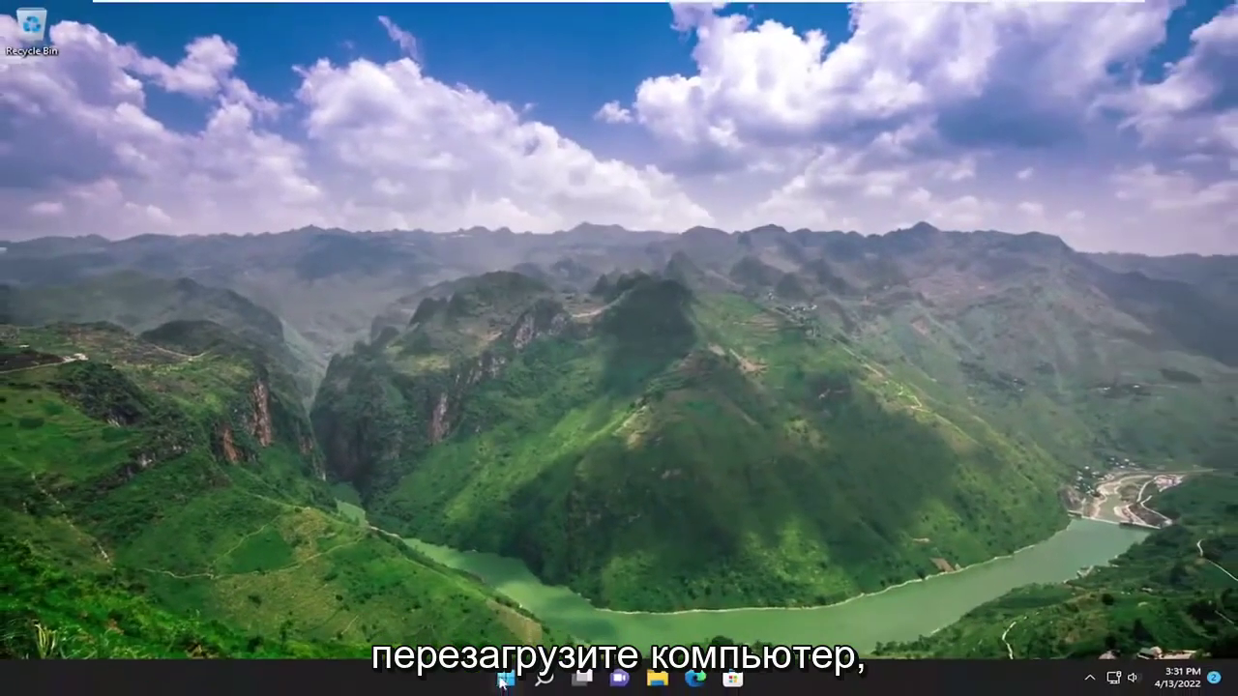
# Restart the computer after the DirectX installation.
pyautogui.rightClick(504, 681)
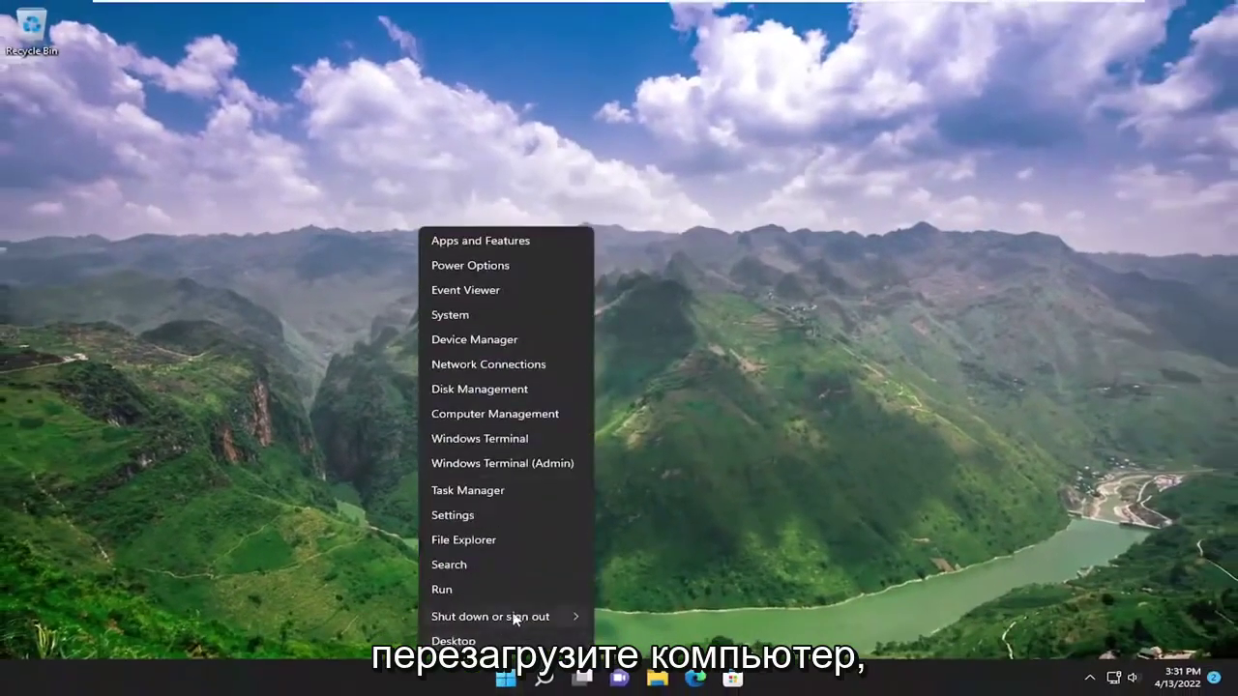
pyautogui.moveTo(518, 617)
pyautogui.click(624, 645)
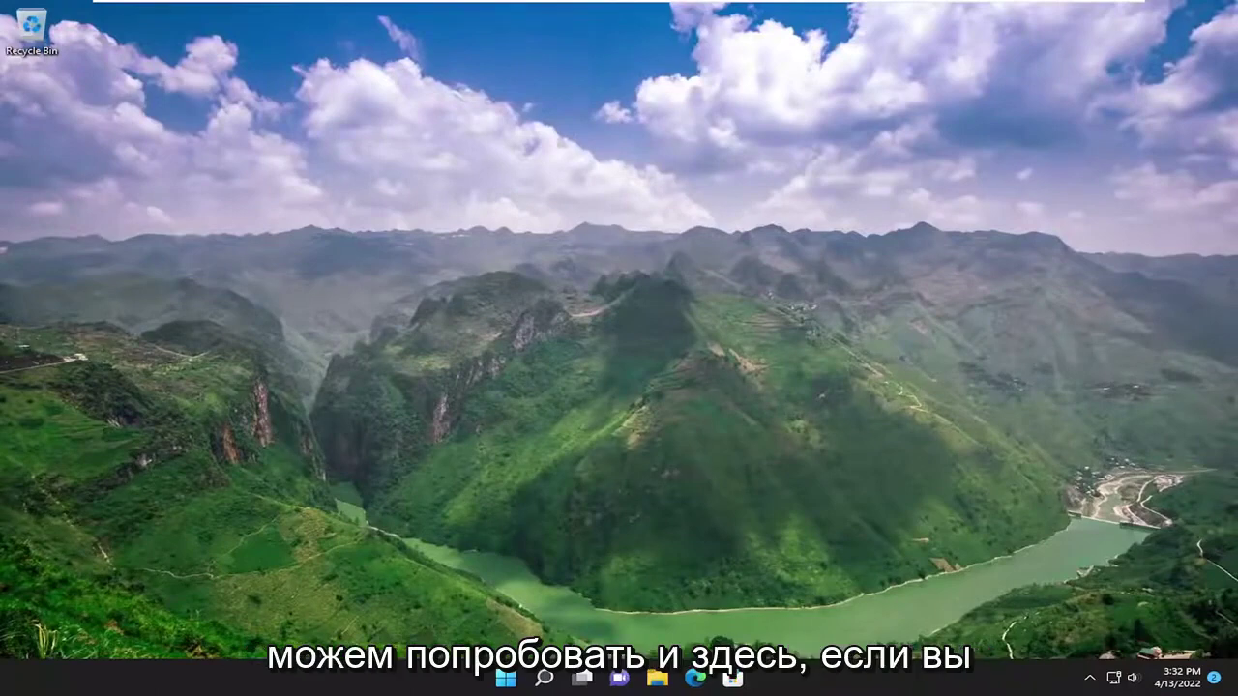
# Find Command Prompt with the search term "cmd", run it as administrator and move its window toward the screen's centre.
pyautogui.click(543, 680)
pyautogui.write('cmd')
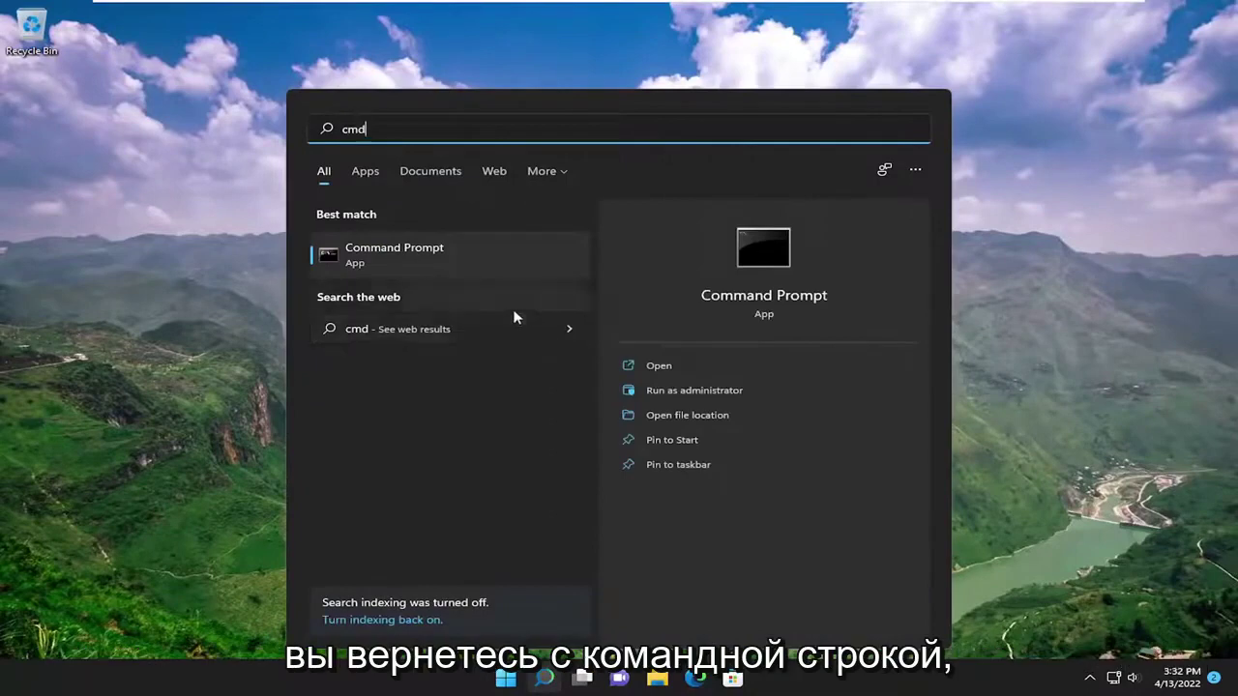
pyautogui.rightClick(410, 247)
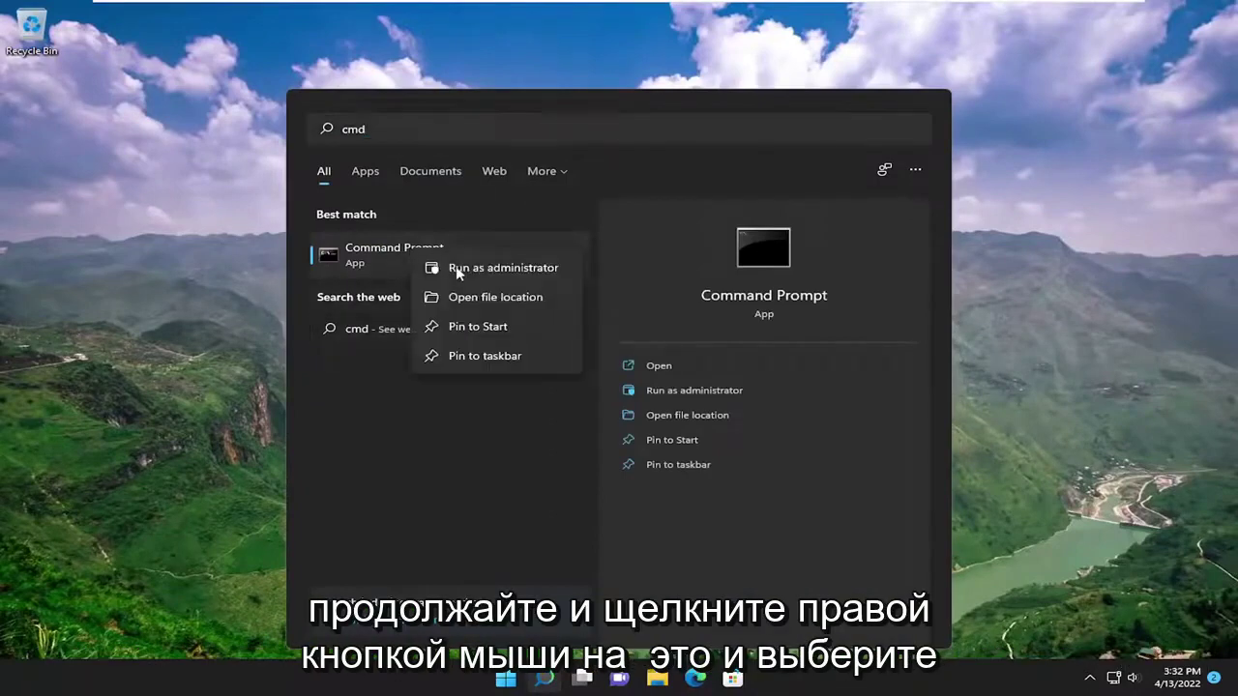
pyautogui.click(510, 269)
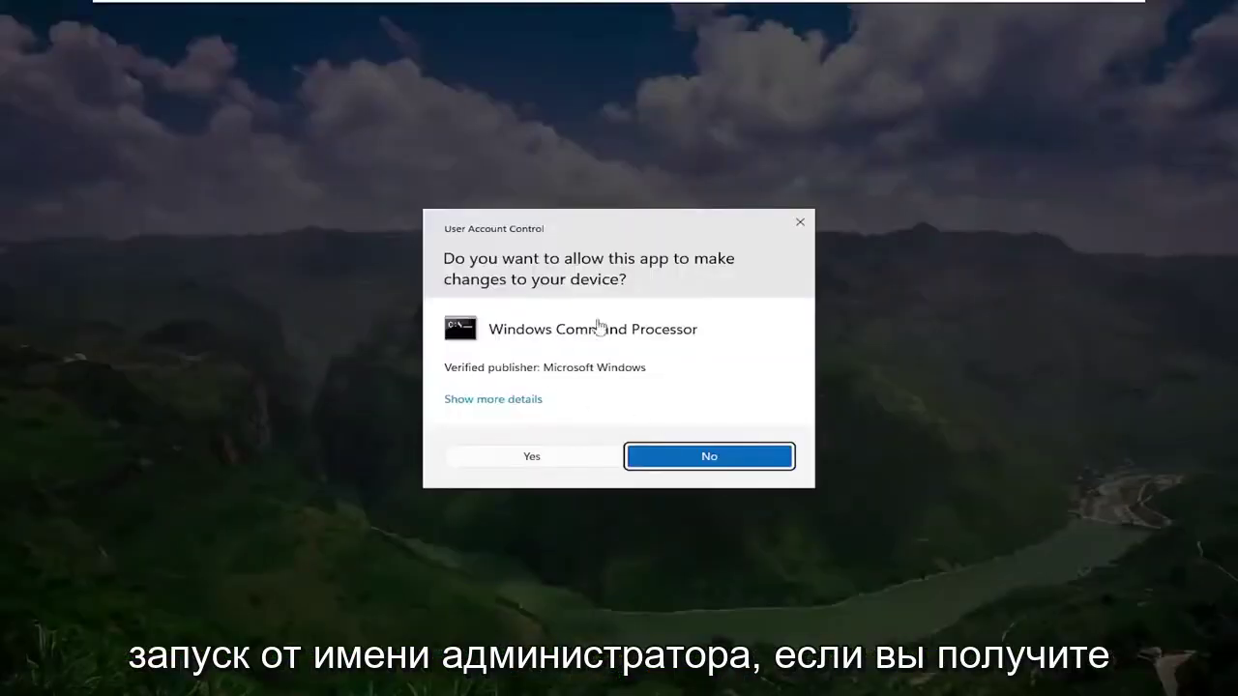
pyautogui.click(577, 461)
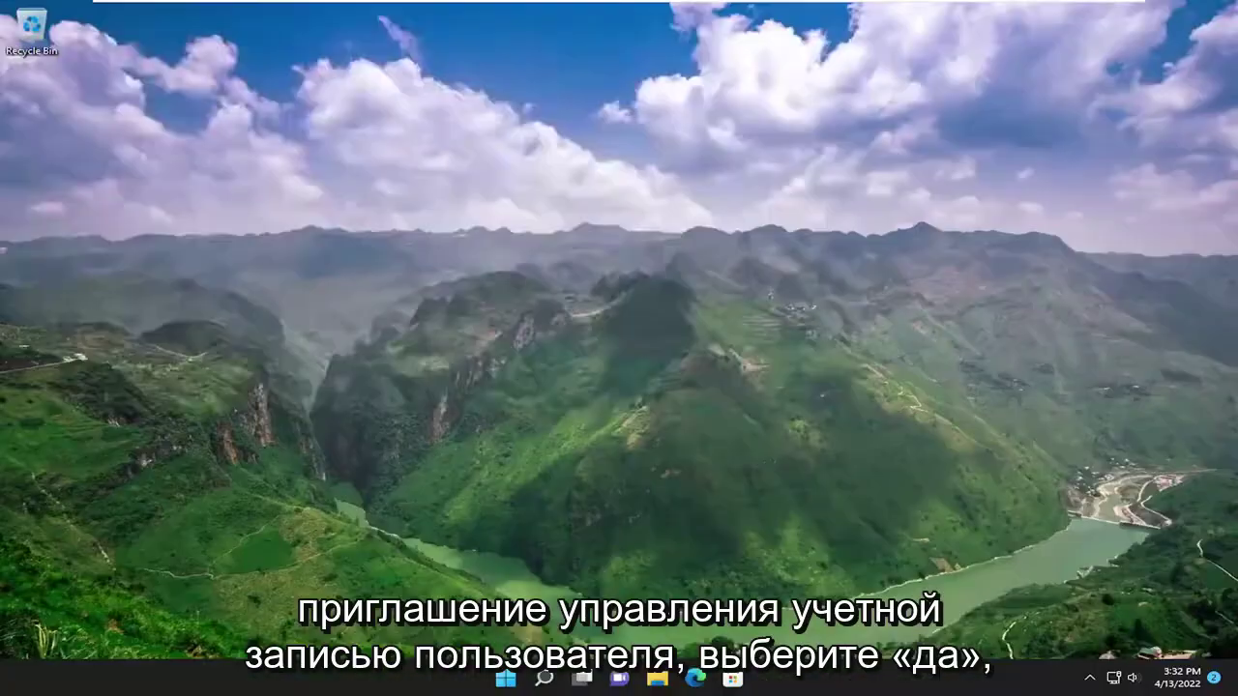
pyautogui.moveTo(435, 43); pyautogui.dragTo(564, 118)
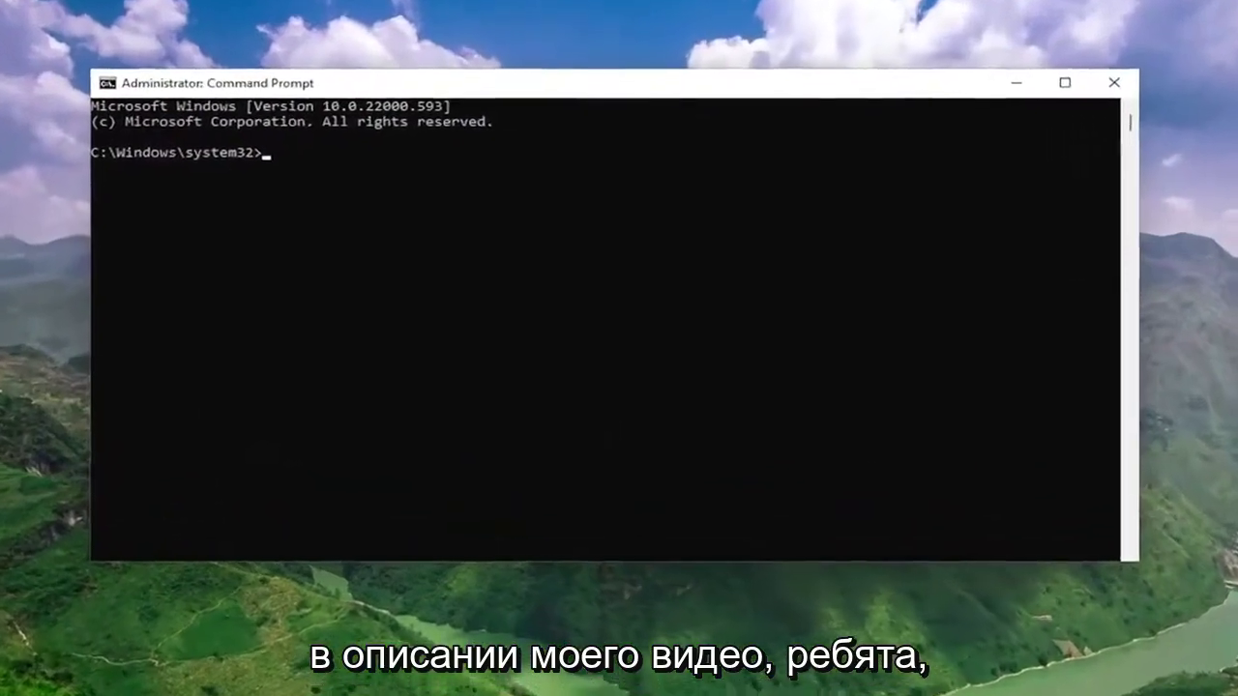
# Paste the command sfc /scannow into the Command Prompt and run the system file scan.
pyautogui.rightClick(577, 80)
pyautogui.moveTo(663, 230)
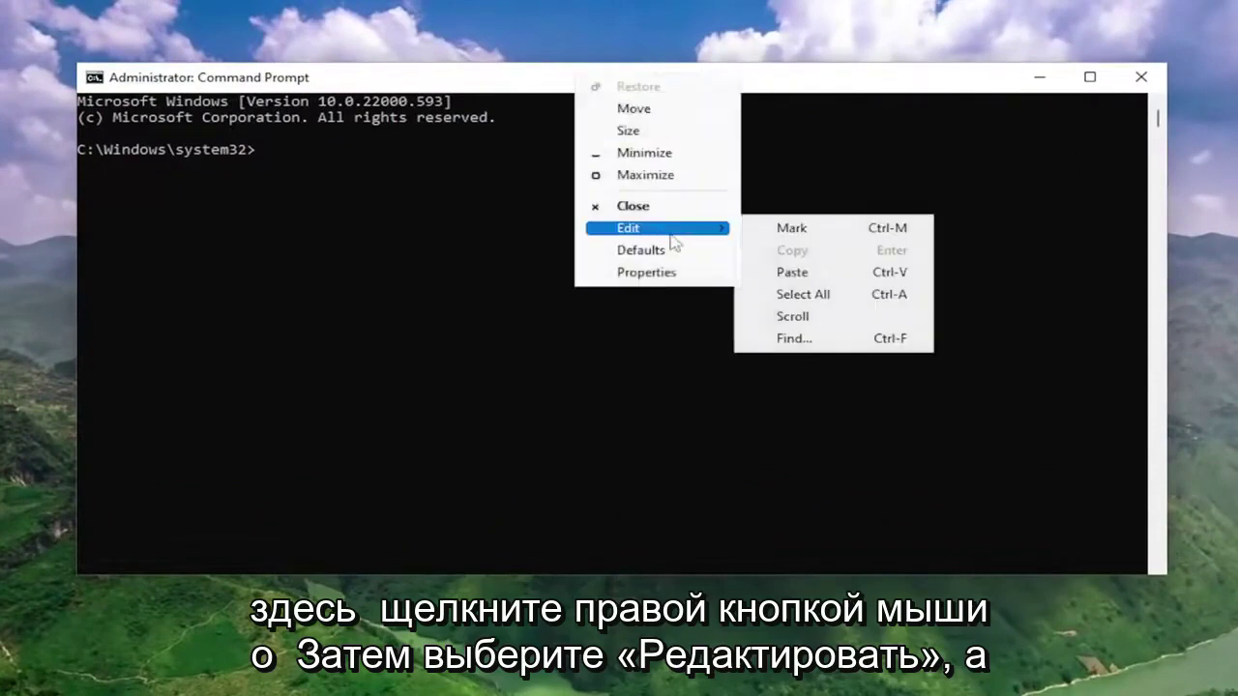
pyautogui.click(765, 273)
pyautogui.press('Return')
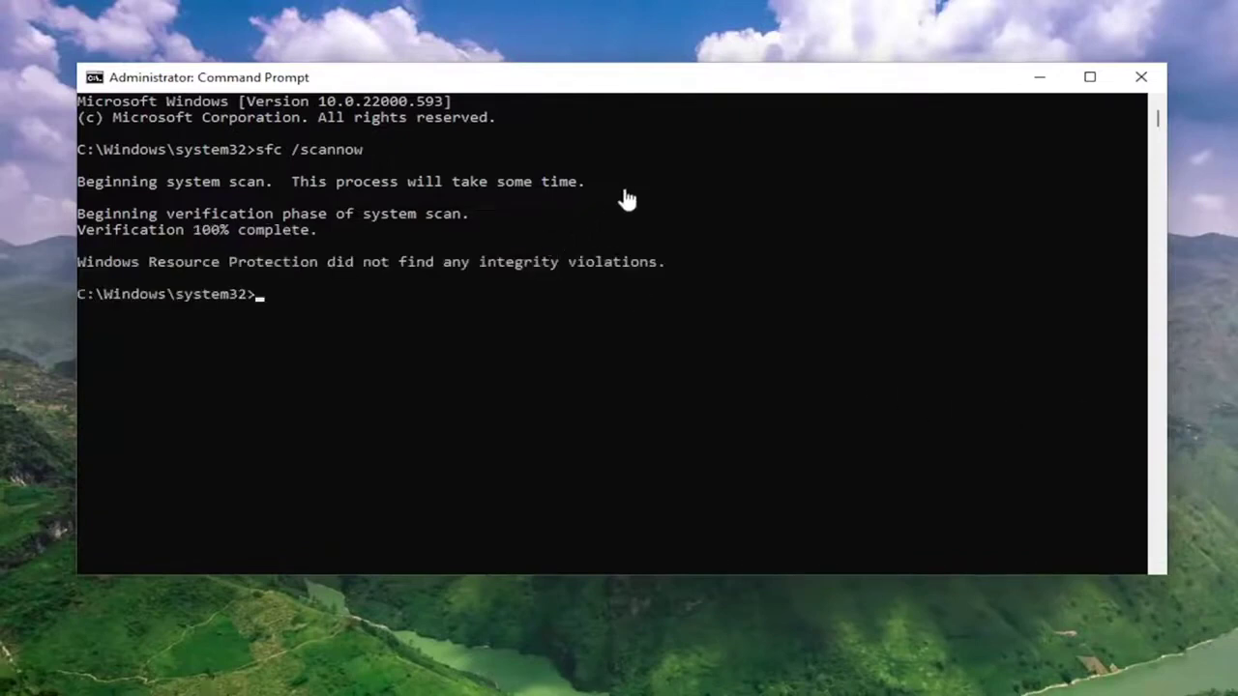
# Paste the second copied repair command into the administrator Command Prompt.
pyautogui.rightClick(614, 80)
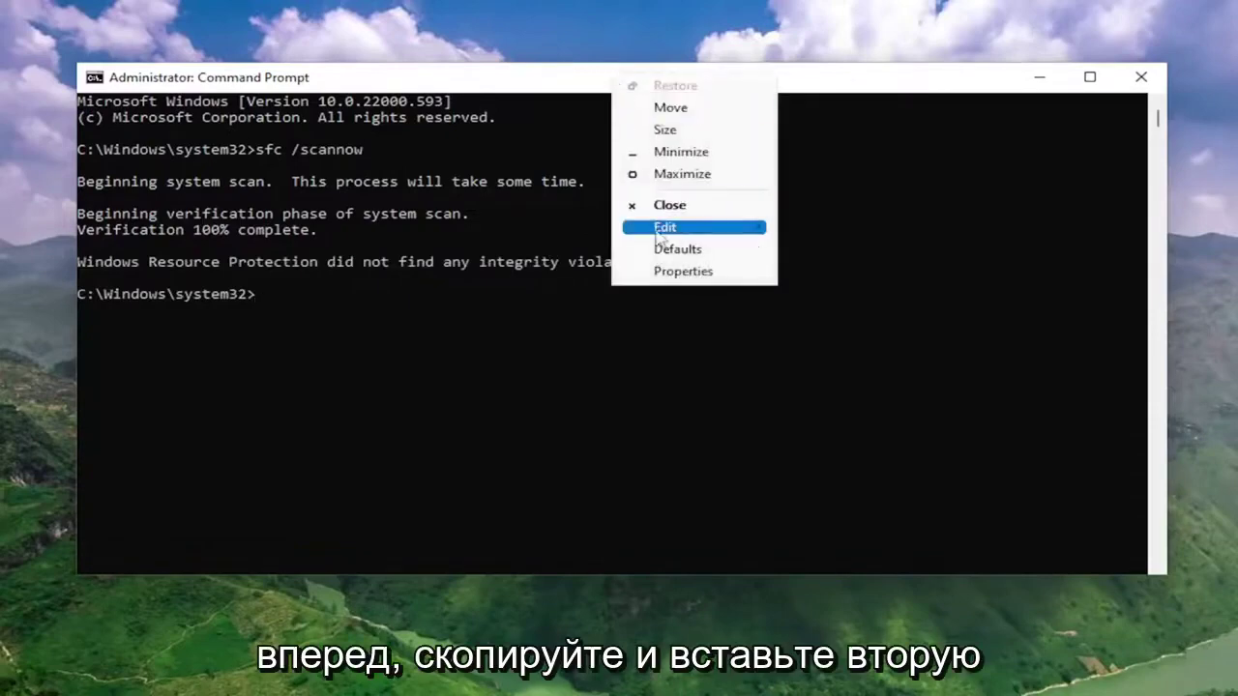
pyautogui.moveTo(664, 227)
pyautogui.click(857, 288)
pyautogui.click(483, 358)
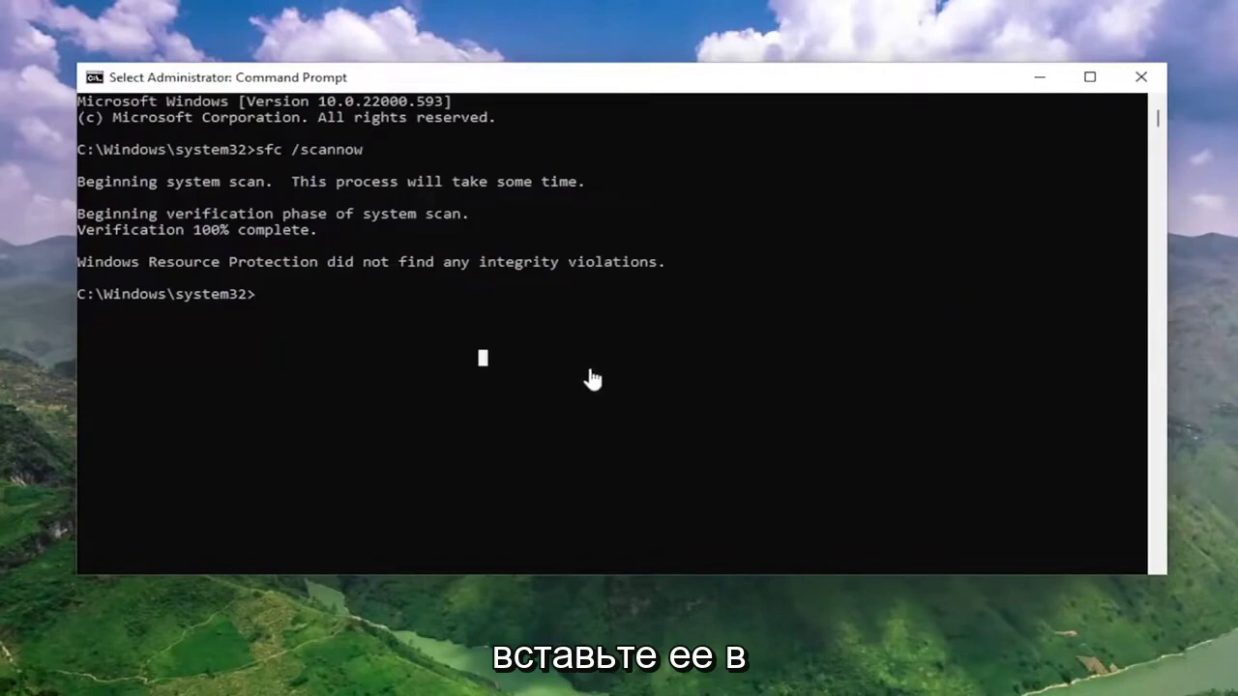
pyautogui.rightClick(437, 307)
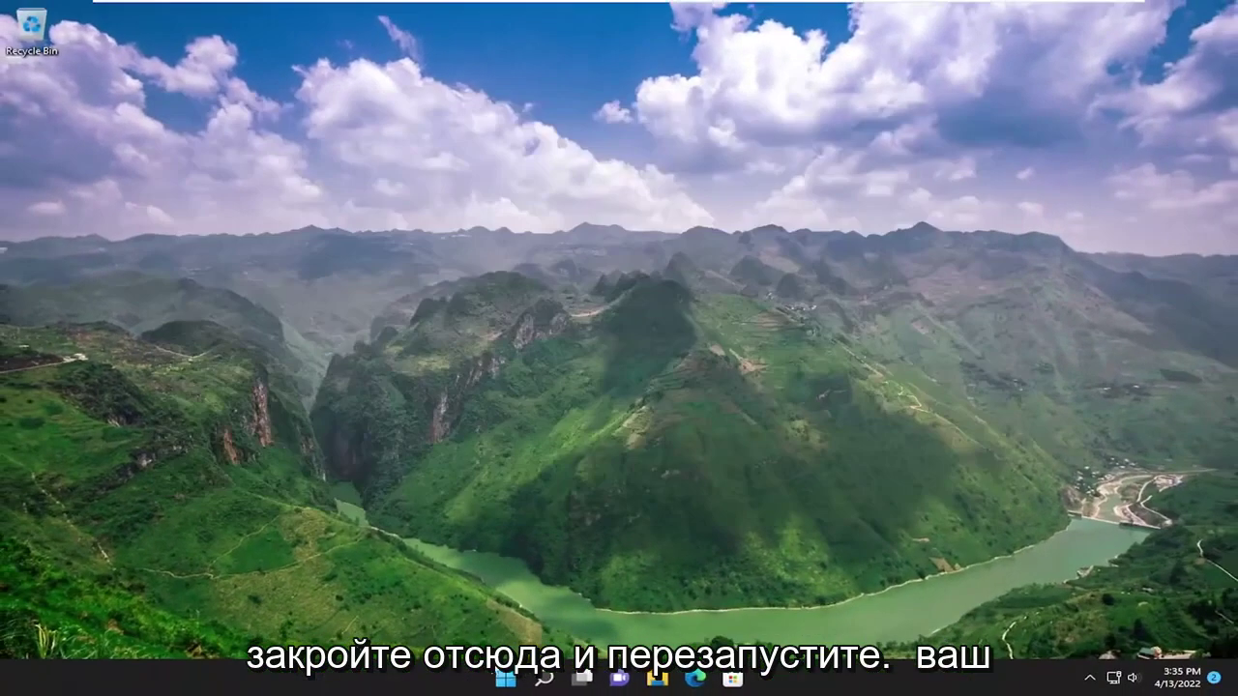
# Restart the computer from the shut-down options.
pyautogui.rightClick(505, 678)
pyautogui.moveTo(519, 621)
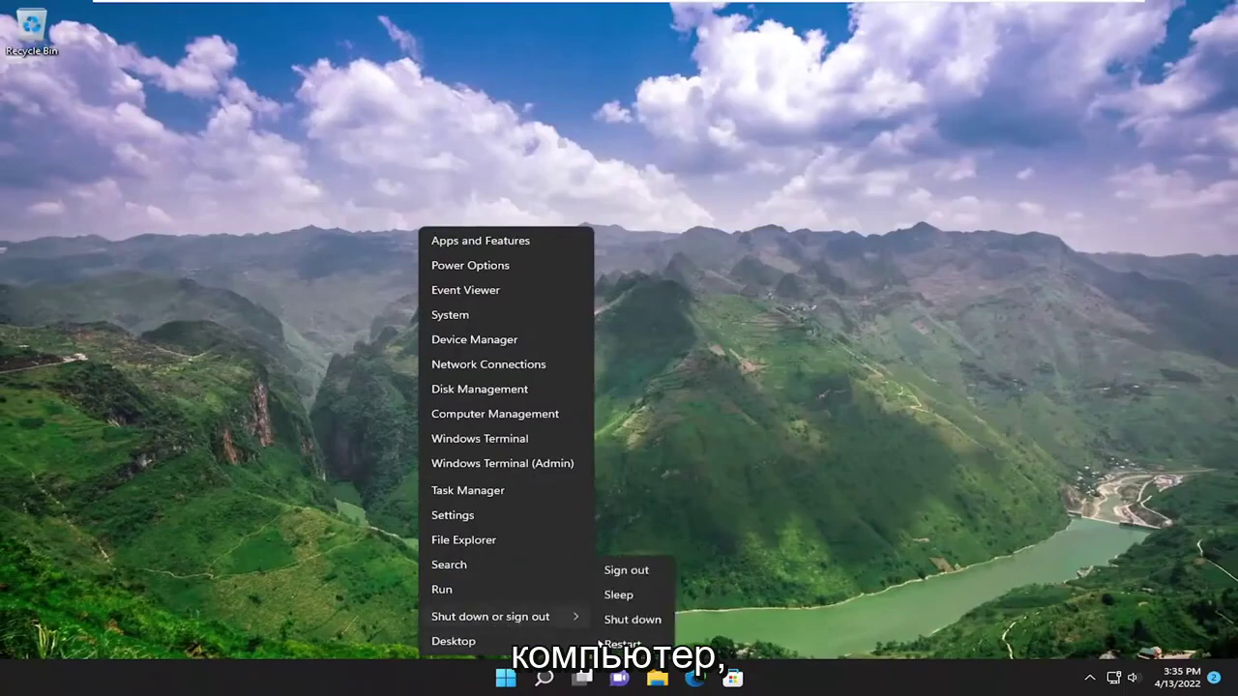